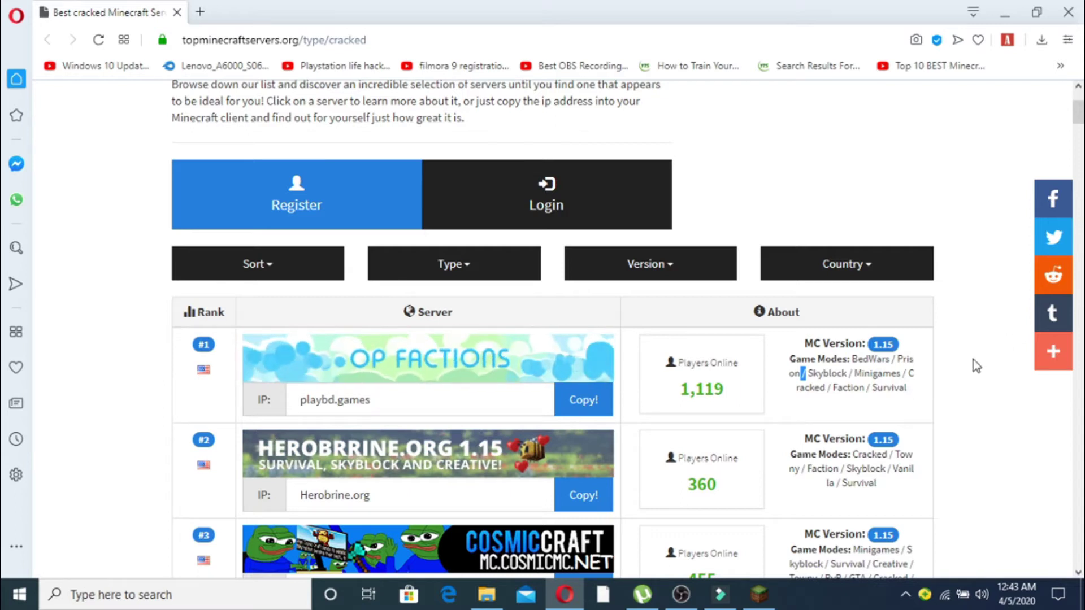
- Inspect the top cracked server's game modes and its 1,119 players online
left_click_drag(837, 373, 901, 371)
left_click(940, 377)
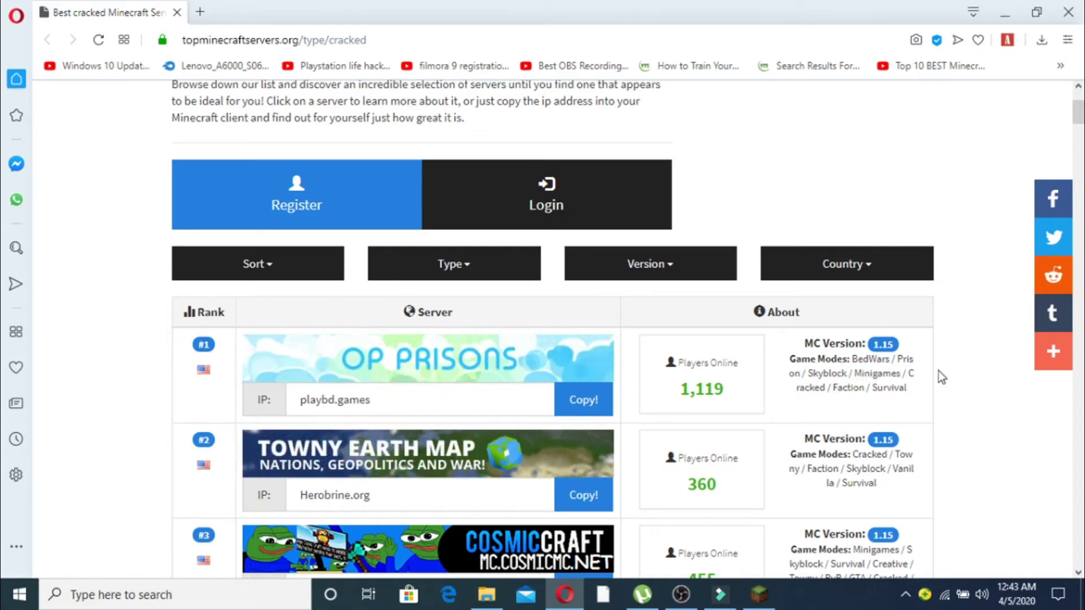
left_click_drag(685, 391, 729, 394)
left_click(684, 391)
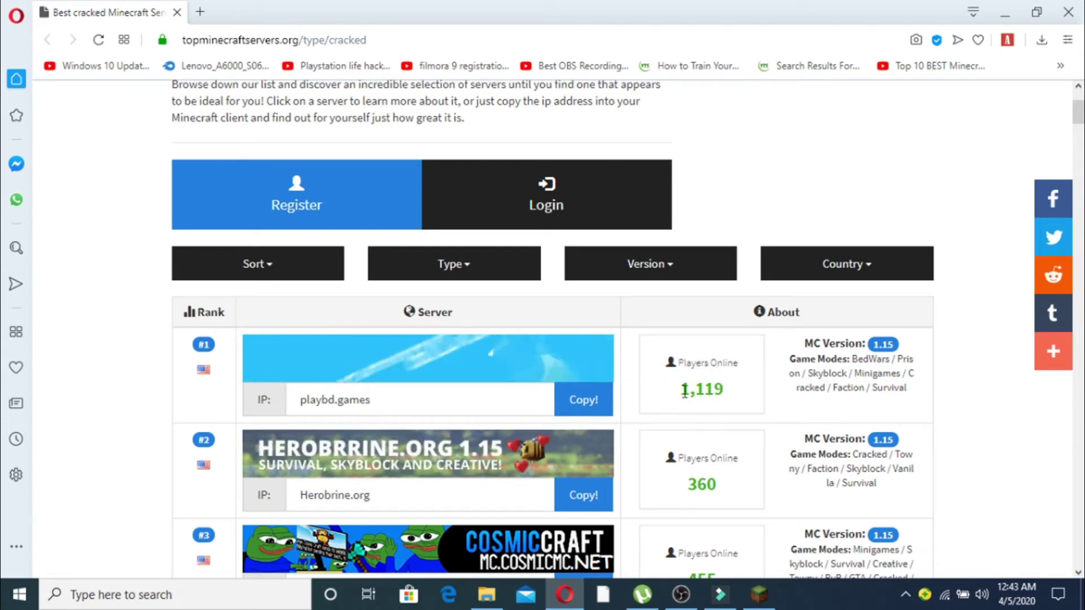
mouse_move(1078, 113)
left_mouse_down()
mouse_move(1082, 148)
mouse_move(1080, 114)
left_mouse_up()
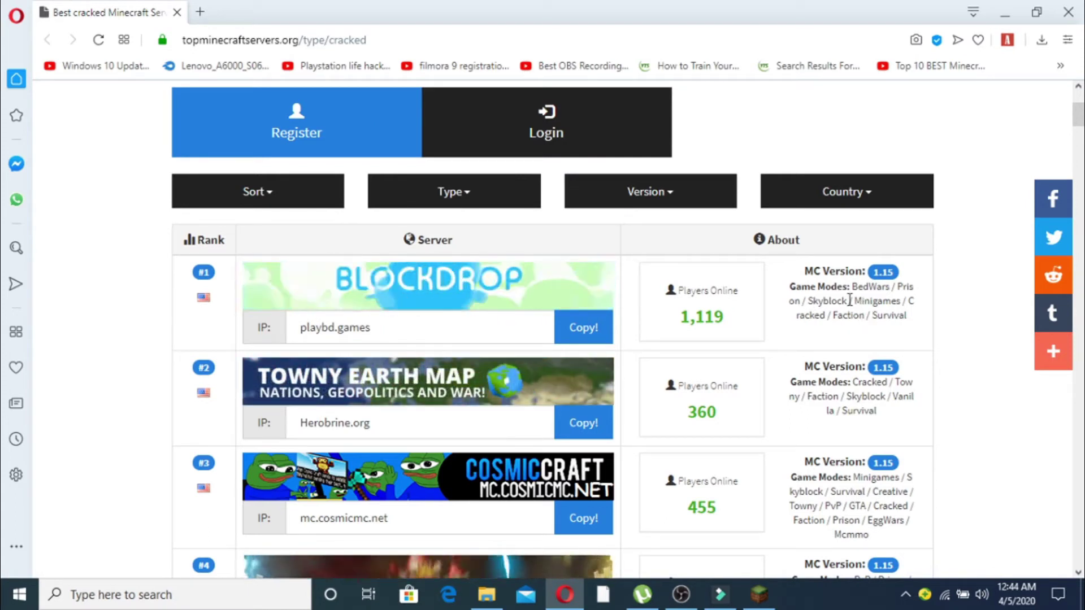
- Load tlauncher.org in a new Opera tab and scroll down its home page
left_click(200, 12)
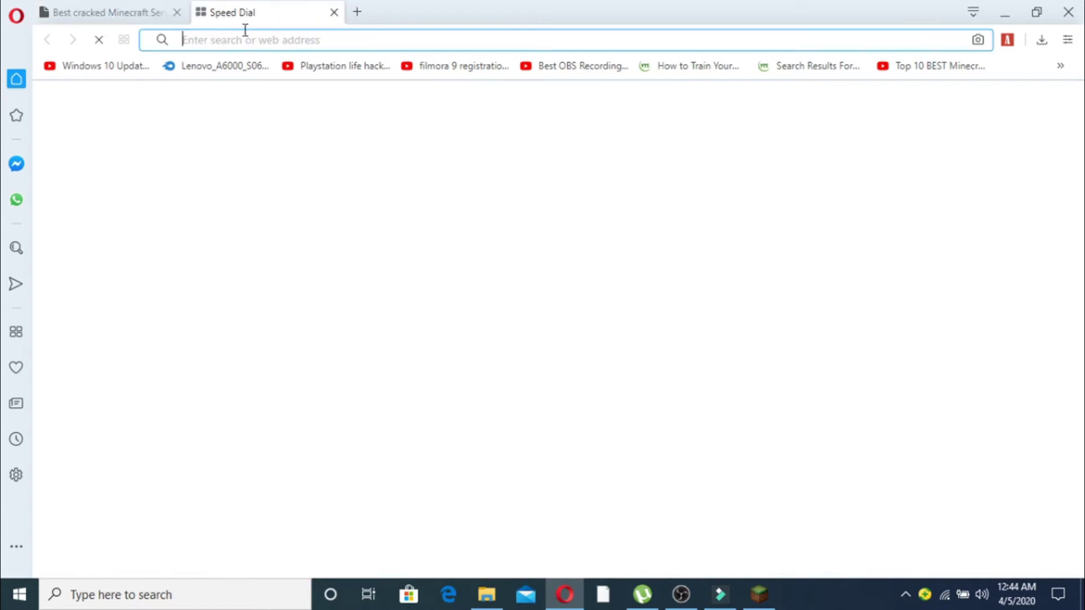
type("tlau")
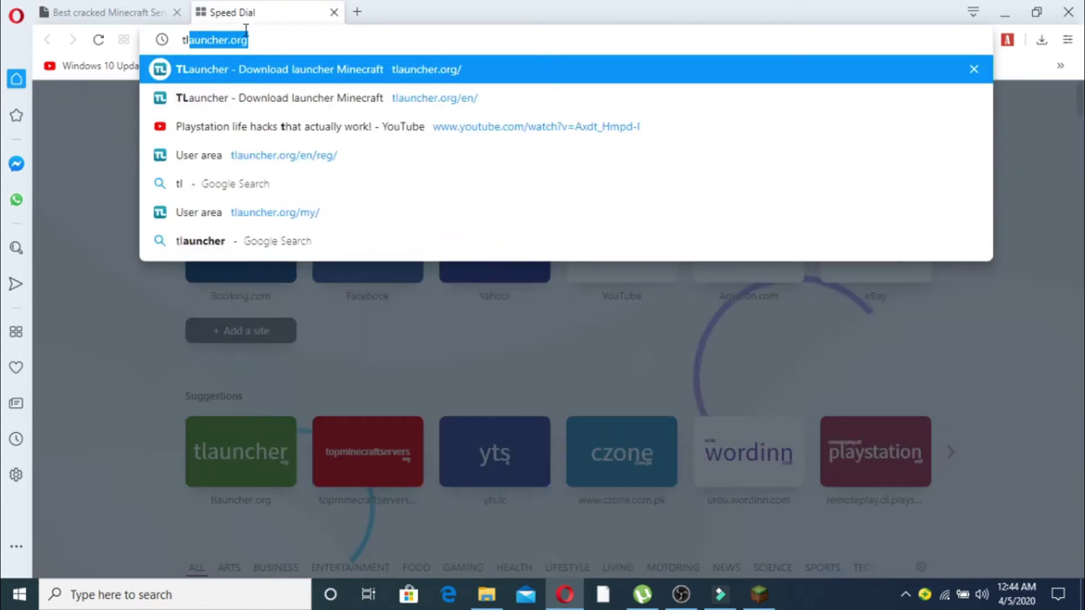
type("ncher")
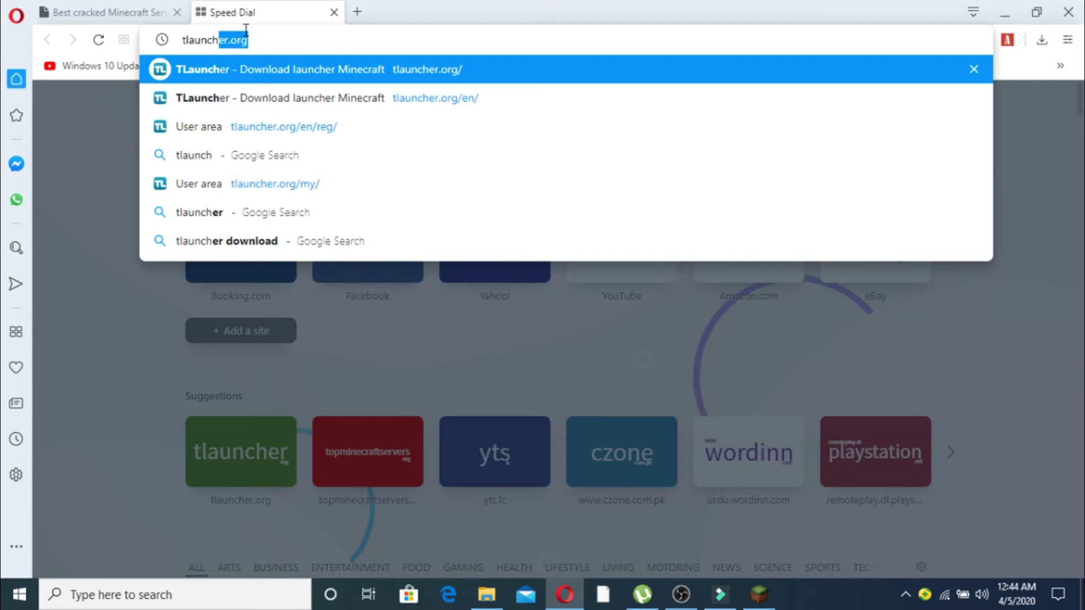
key("Return")
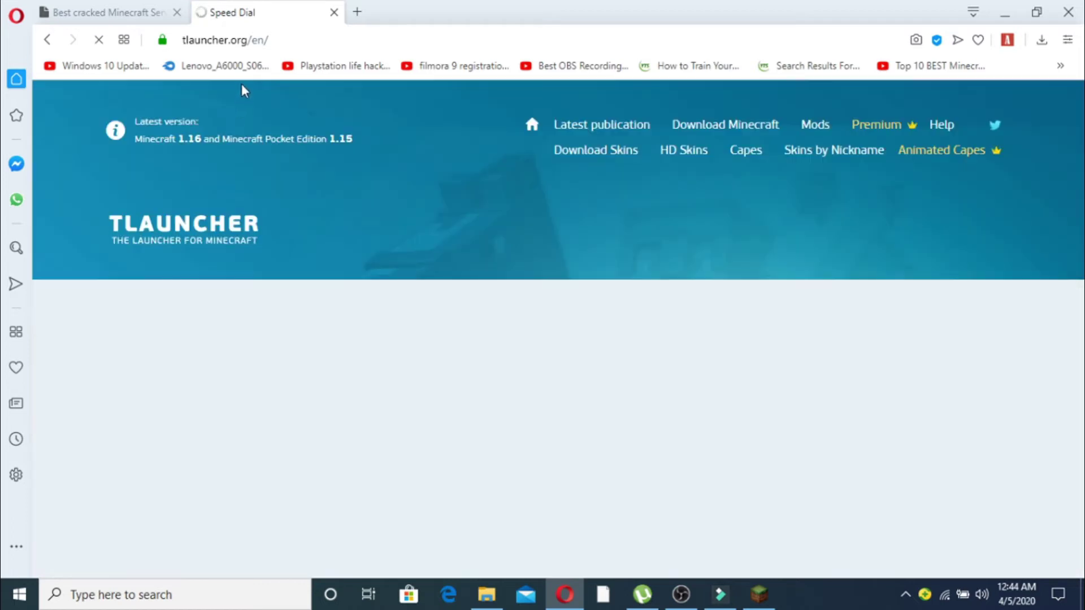
scroll(1078, 186, "down", 2)
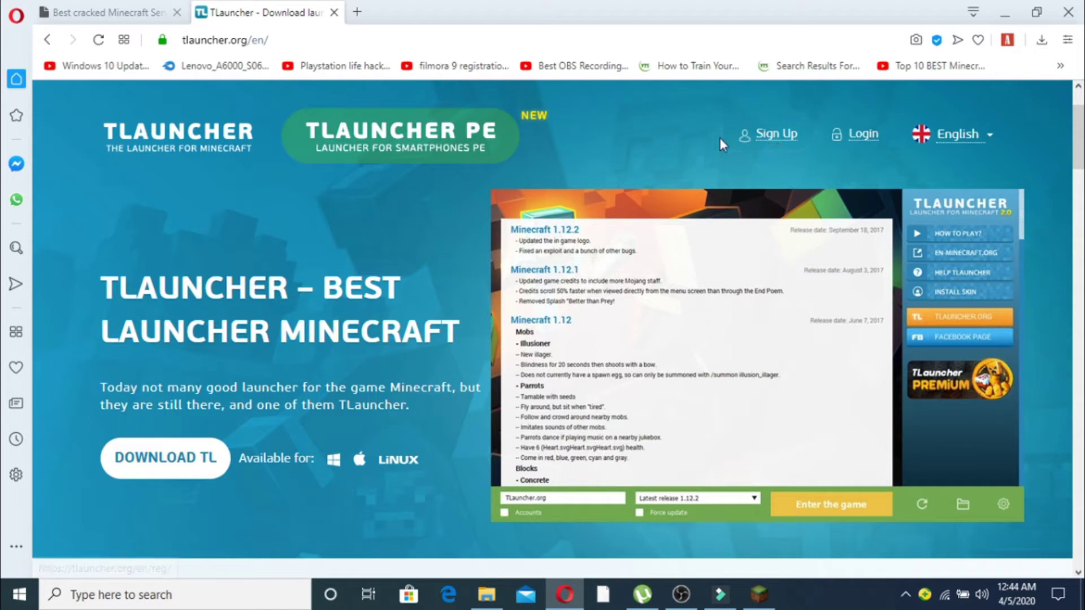
- Open the TLauncher Sign Up page and enter the new login name and e-mail address
left_click(775, 148)
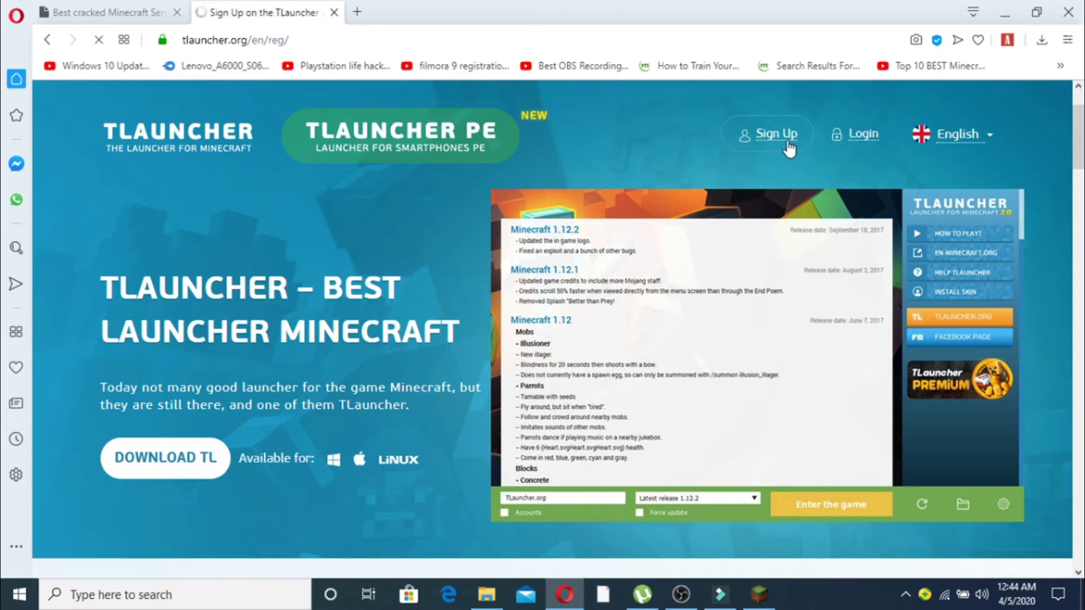
scroll(542, 328, "down", 2)
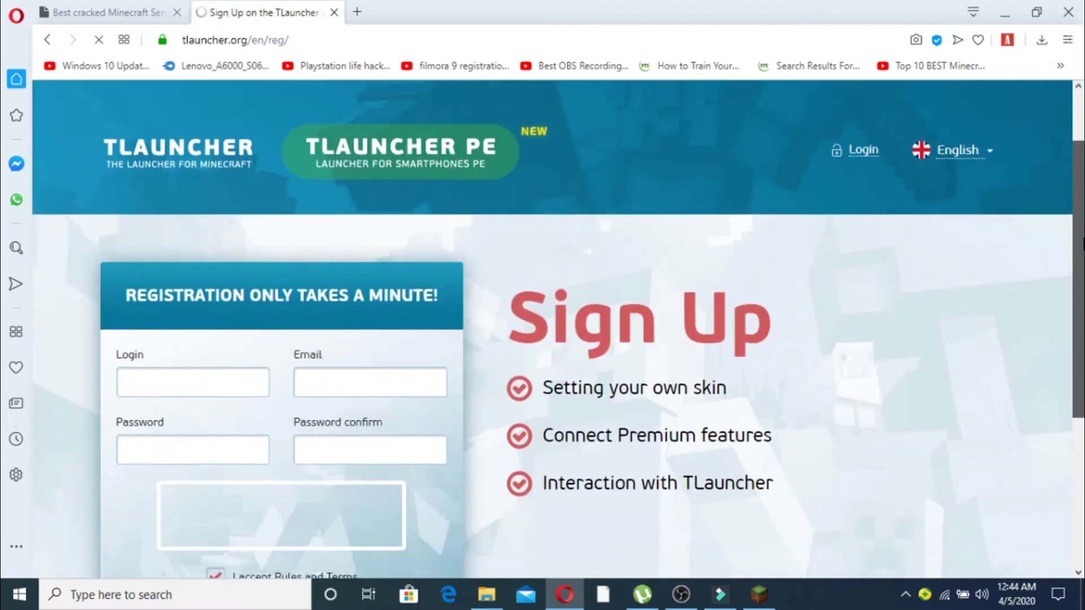
left_click(204, 337)
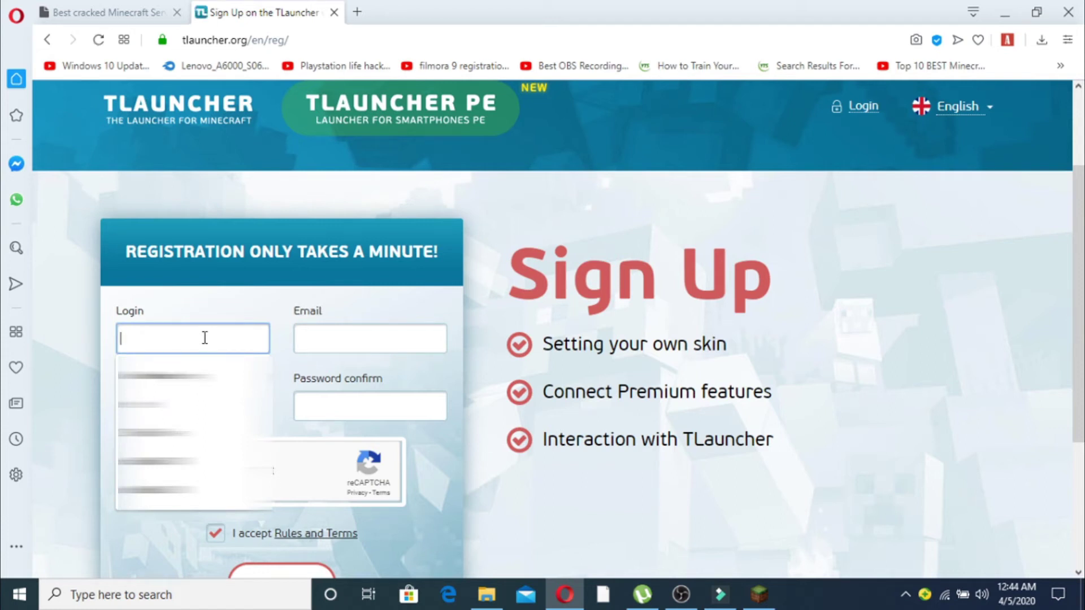
type("tribal3000")
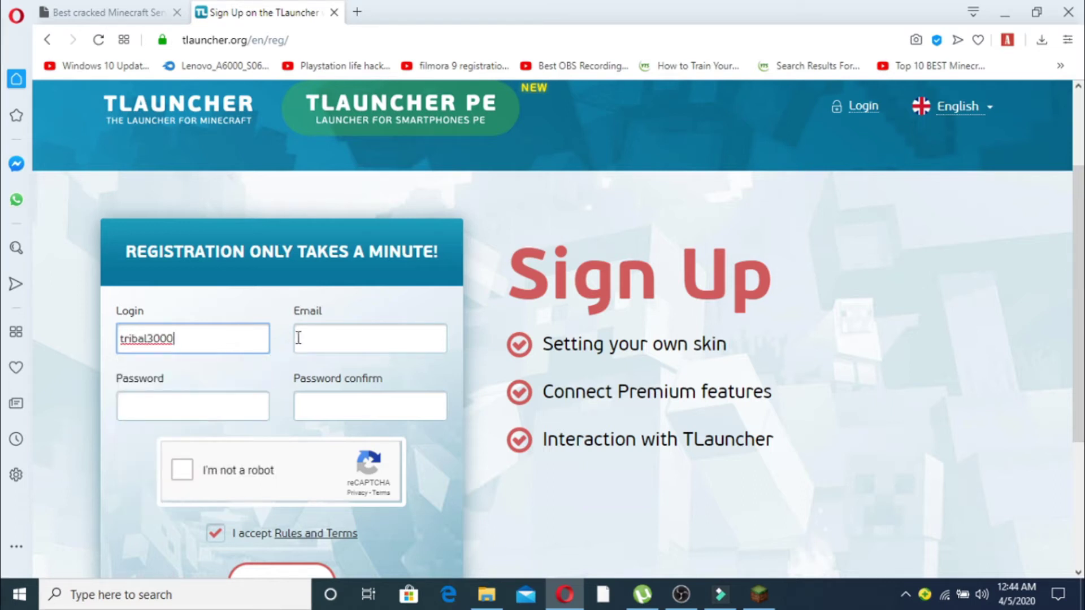
left_click(323, 338)
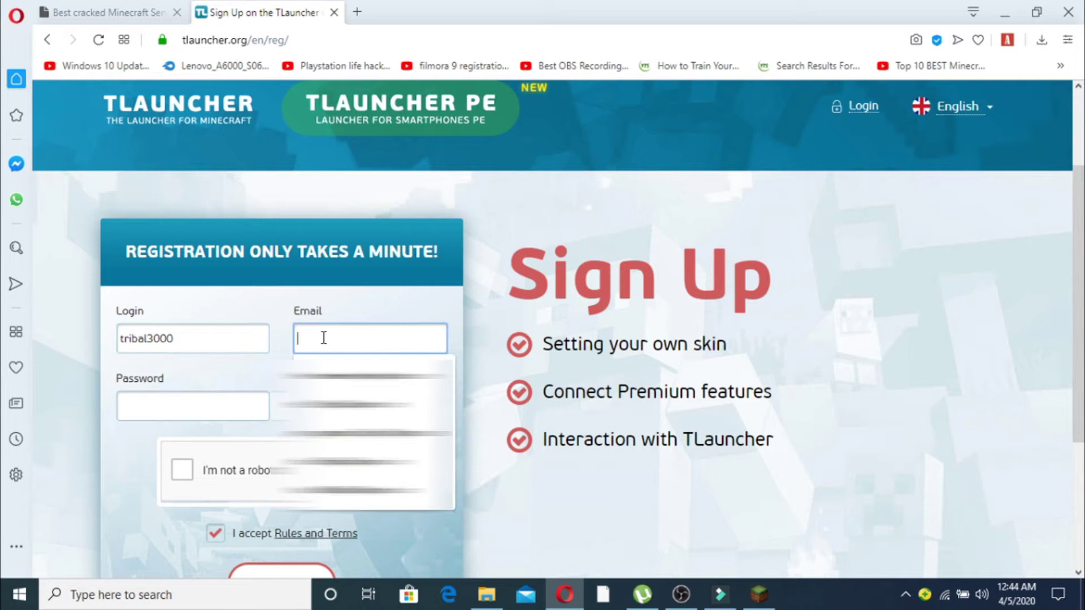
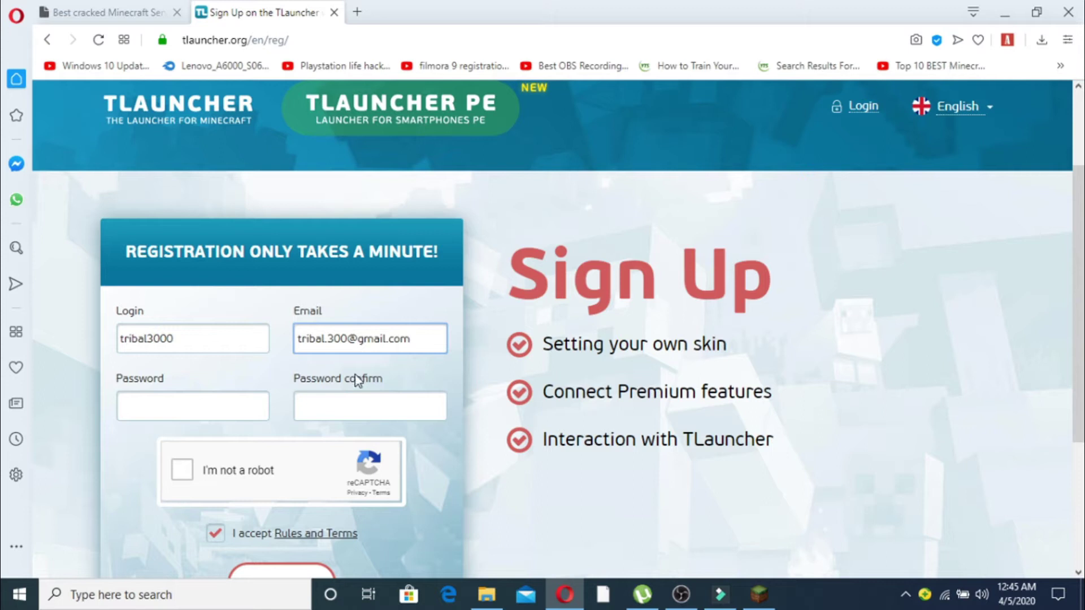
- Type the account password, correcting it, then move to the Password confirm field
left_click(206, 402)
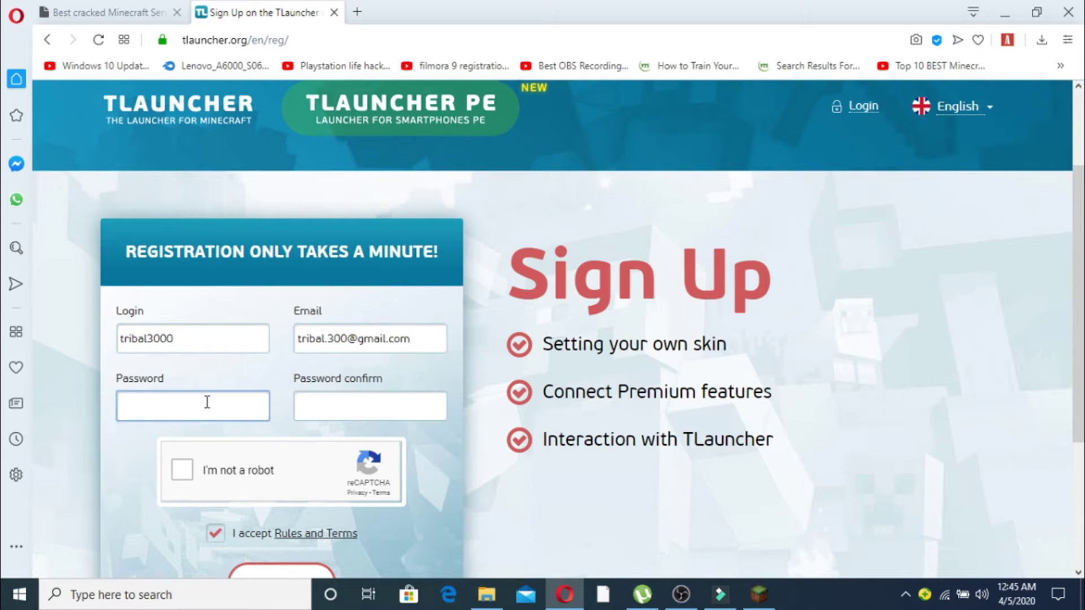
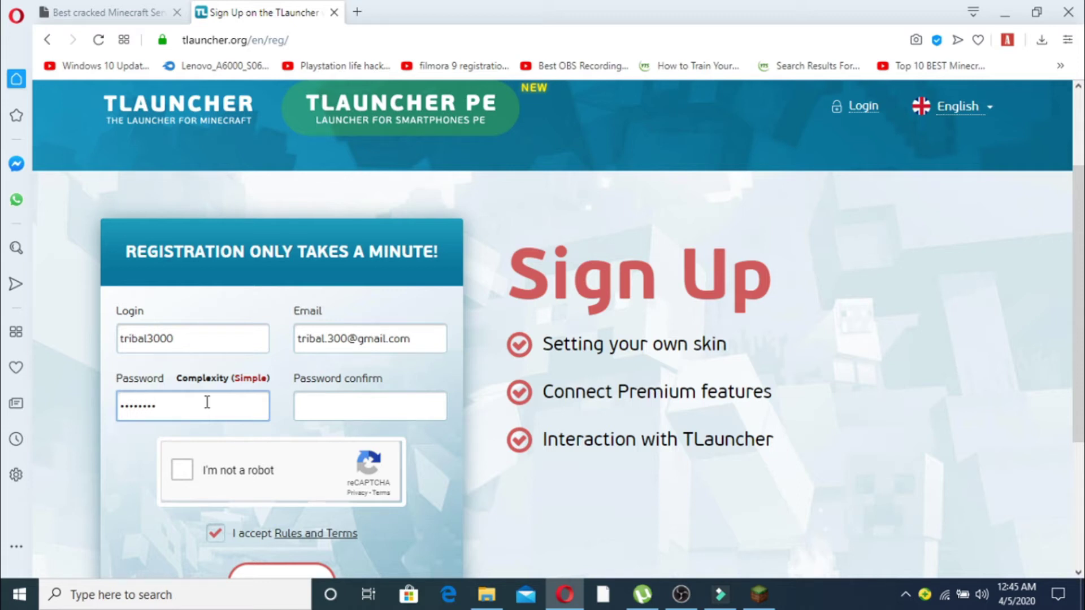
key("ctrl+a")
key("BackSpace")
left_click(382, 408)
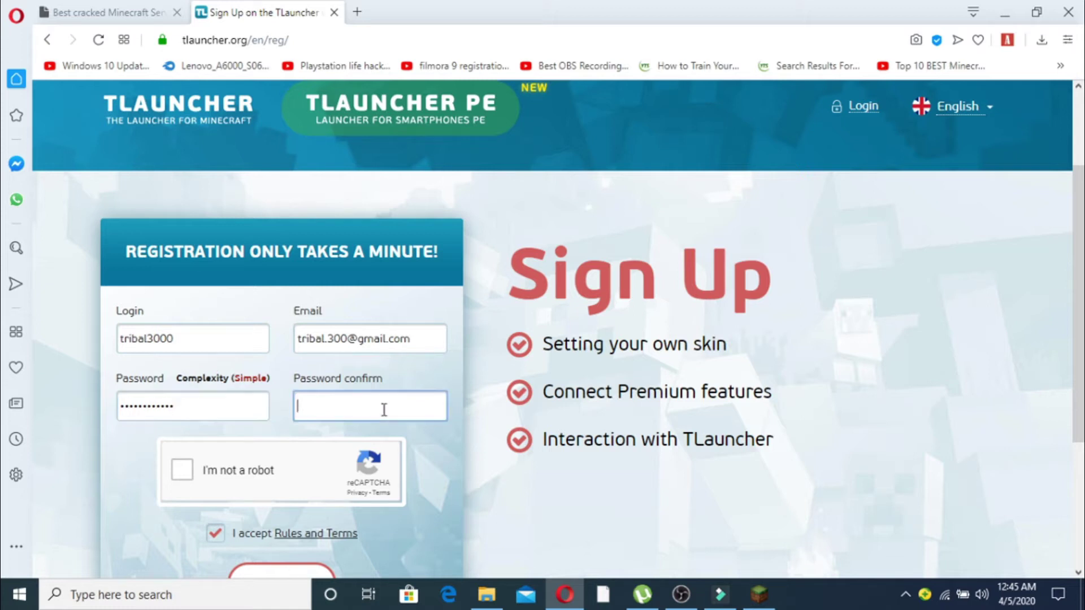
left_click(204, 412)
type("0")
left_click(307, 399)
- Tick I'm not a robot and submit SIGN UP, getting mismatch and too-simple password errors
left_click(188, 466)
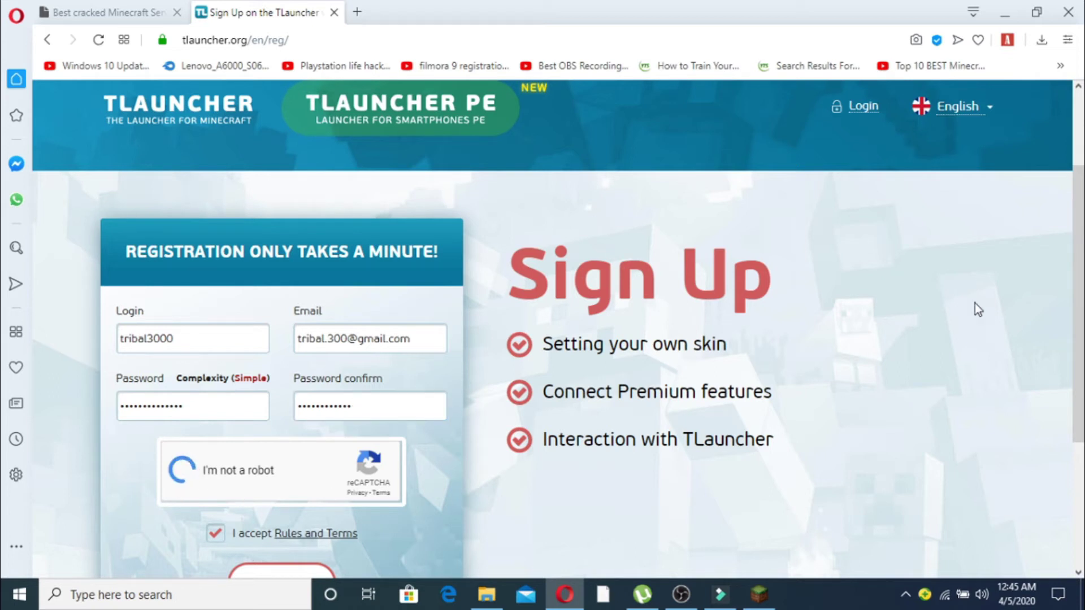
scroll(1024, 301, "down", 1)
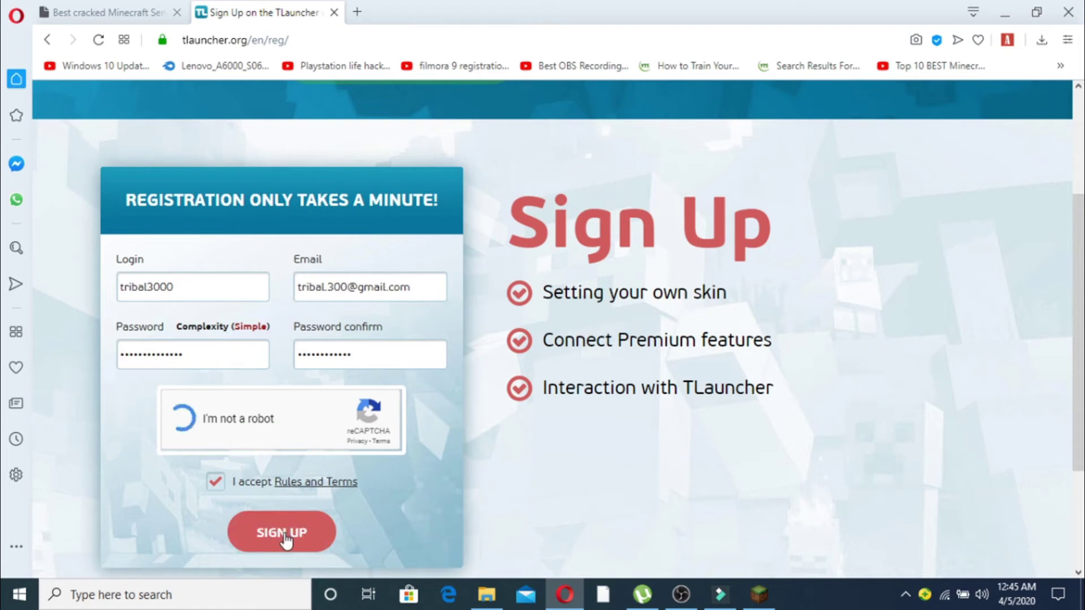
left_click(285, 541)
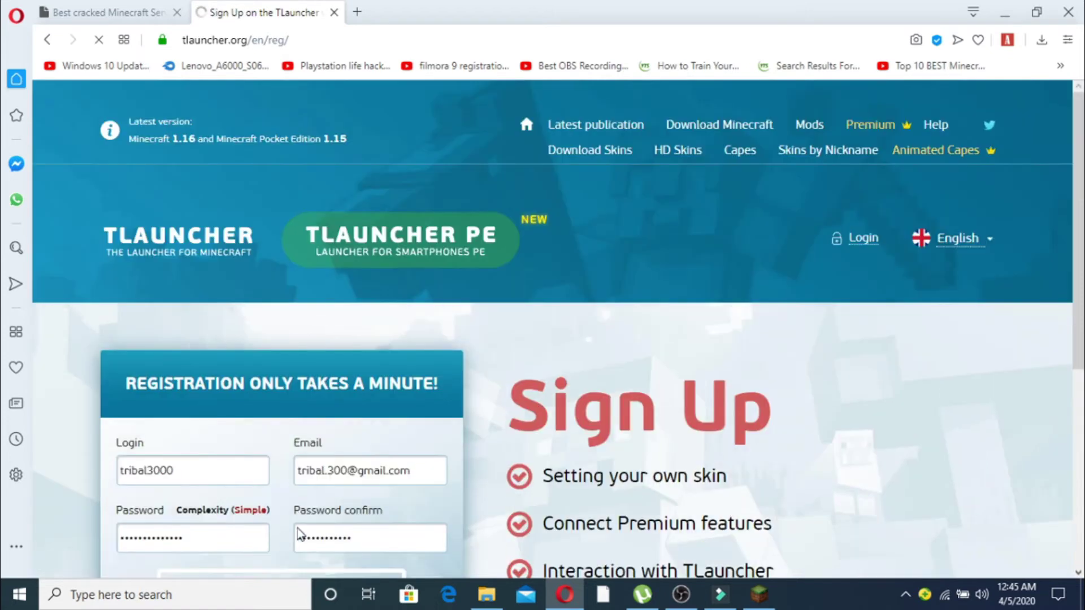
scroll(1053, 282, "down", 3)
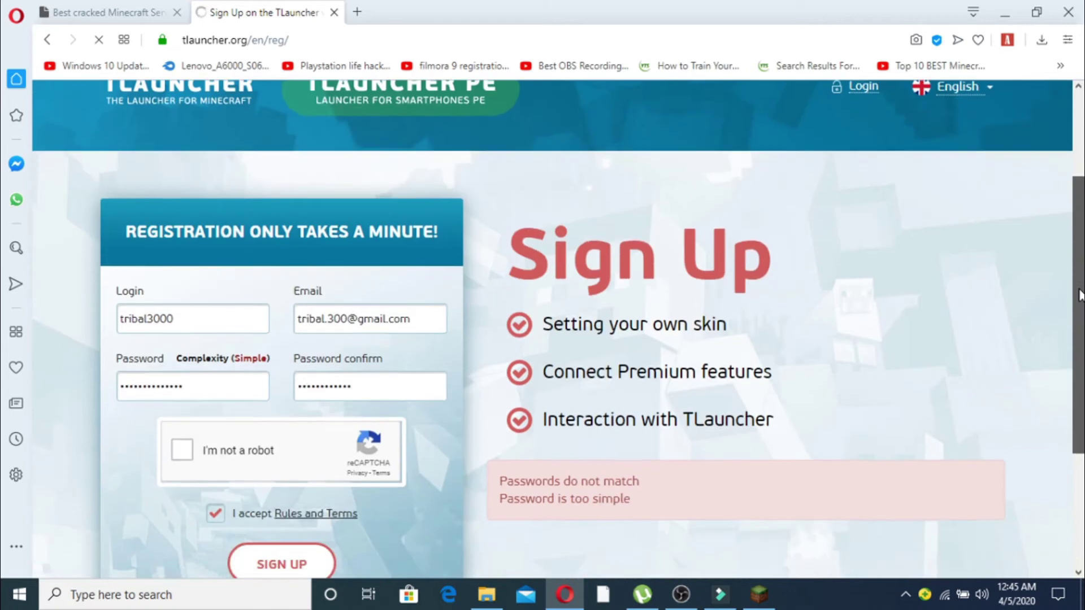
scroll(1079, 297, "down", 1)
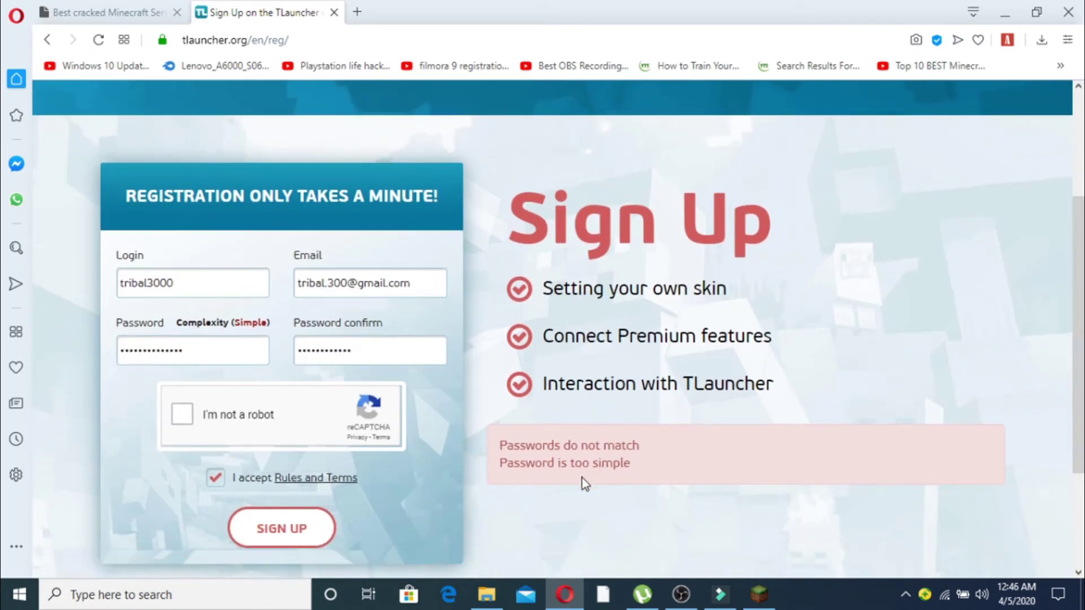
- Clear the old password and password confirmation fields
left_click_drag(232, 346, 87, 368)
key("BackSpace")
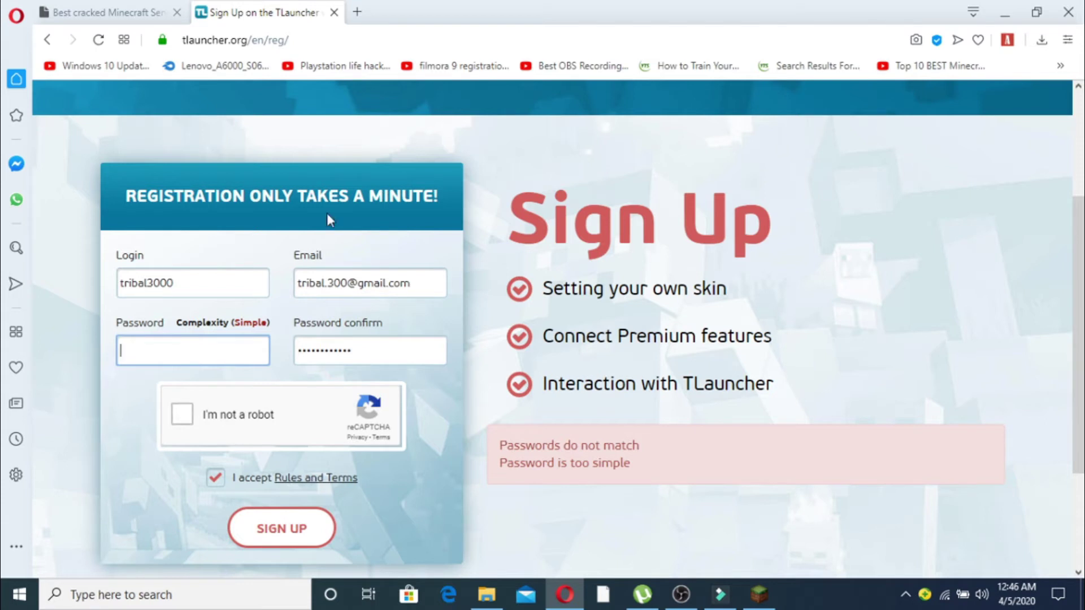
left_click_drag(371, 345, 266, 358)
key("BackSpace")
- Enter and confirm a stronger password, pass the robot check, and submit SIGN UP
left_click(218, 353)
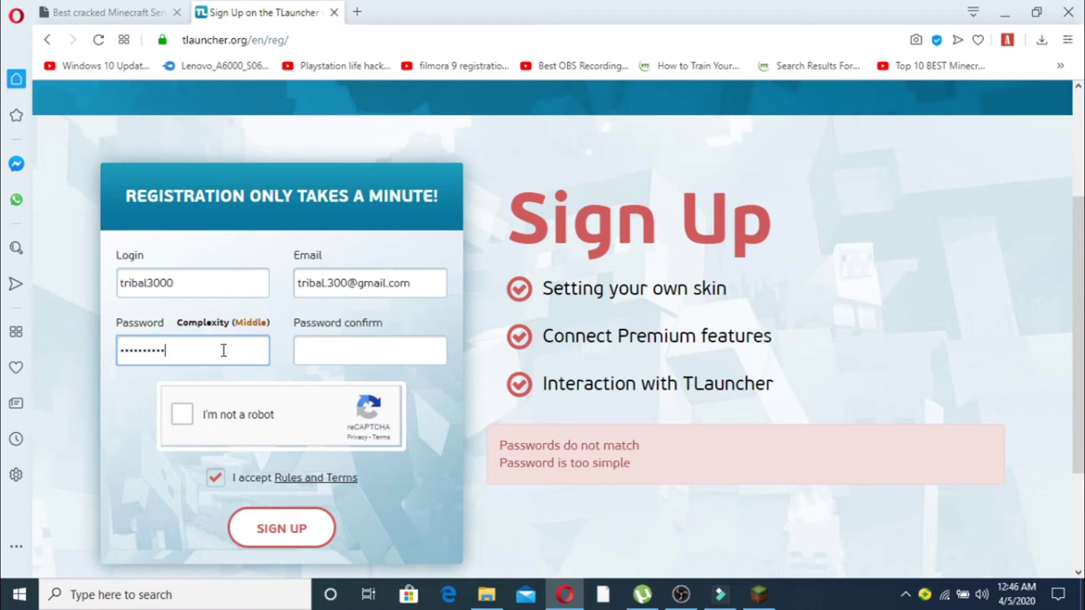
left_click(320, 349)
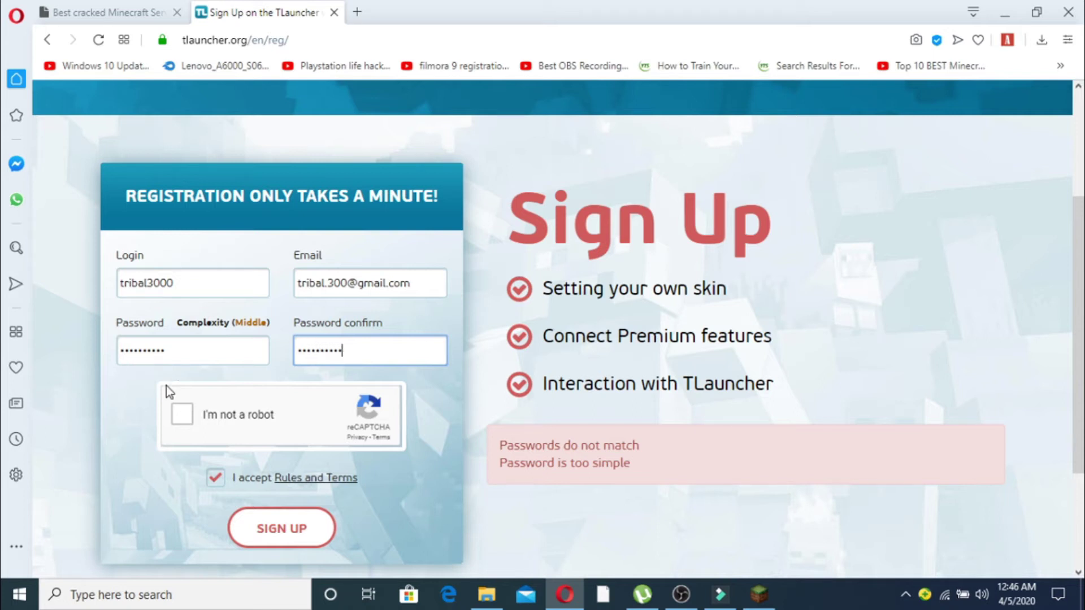
left_click(182, 414)
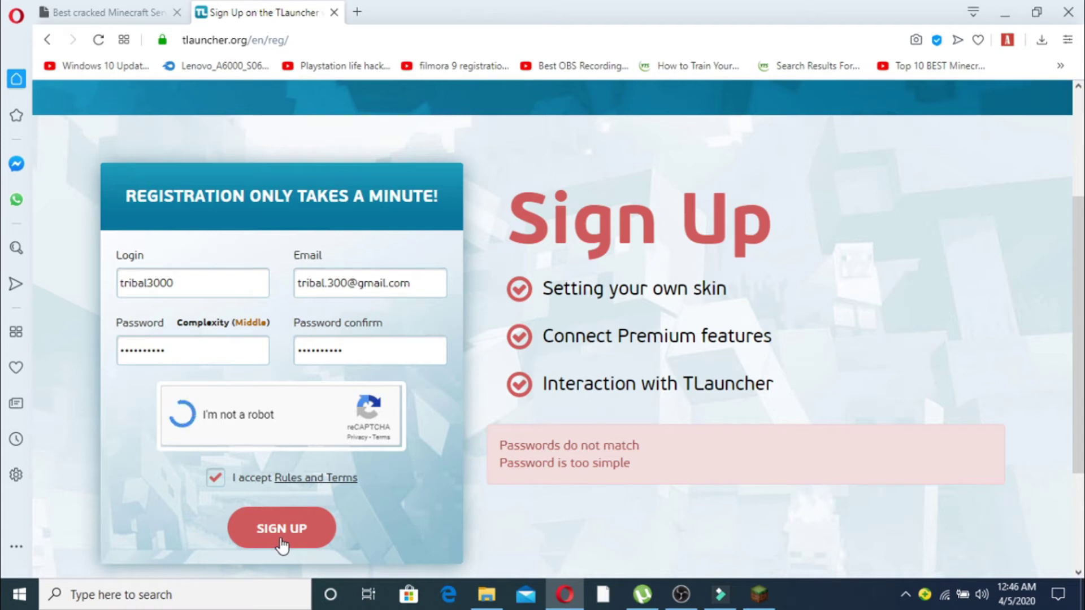
left_click(307, 531)
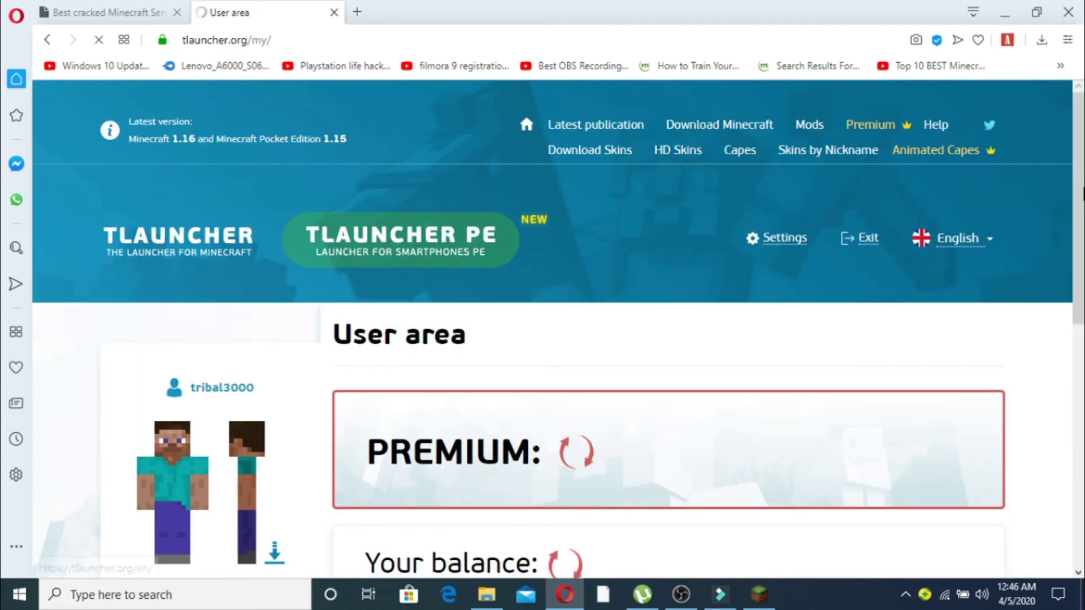
- Review the new account's User area, showing Premium not active, then minimize Opera
scroll(993, 262, "down", 4)
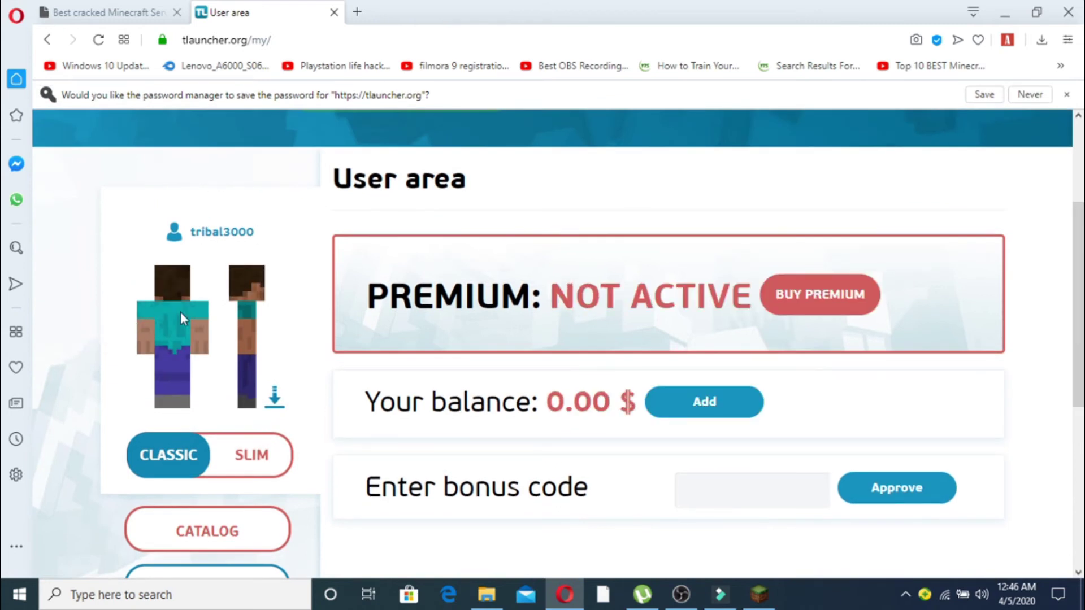
scroll(1082, 214, "up", 2)
scroll(1082, 214, "up", 3)
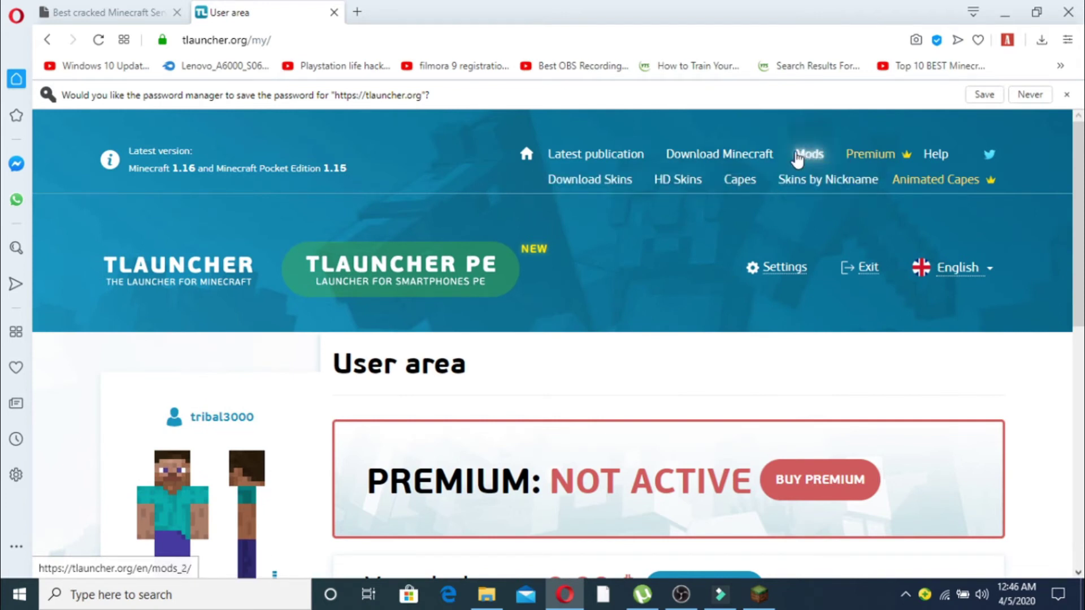
scroll(1082, 240, "down", 2)
scroll(1082, 242, "down", 5)
scroll(1082, 246, "up", 4)
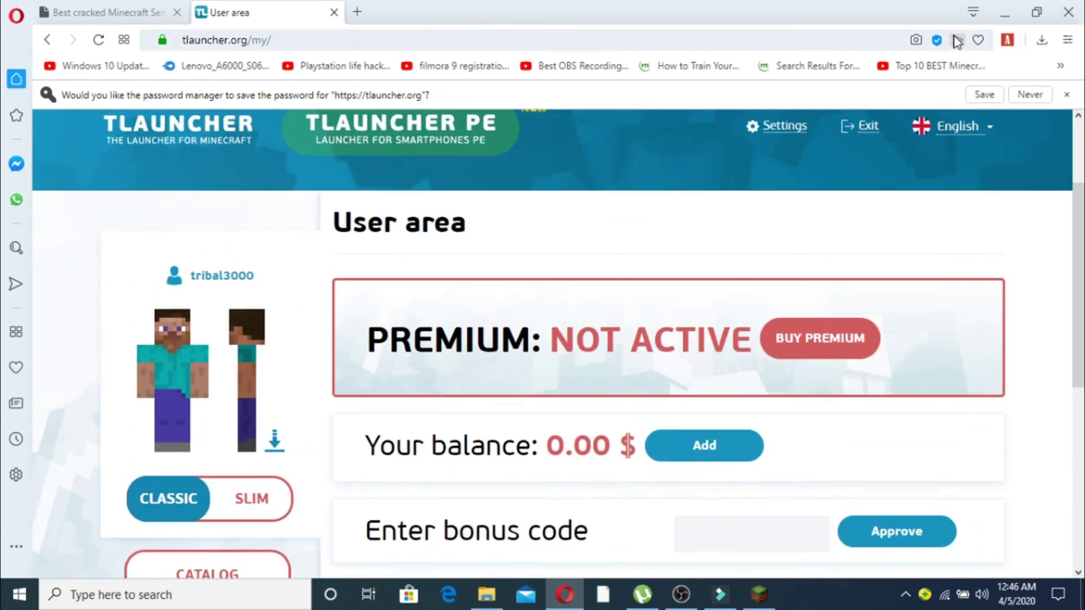
left_click(1004, 13)
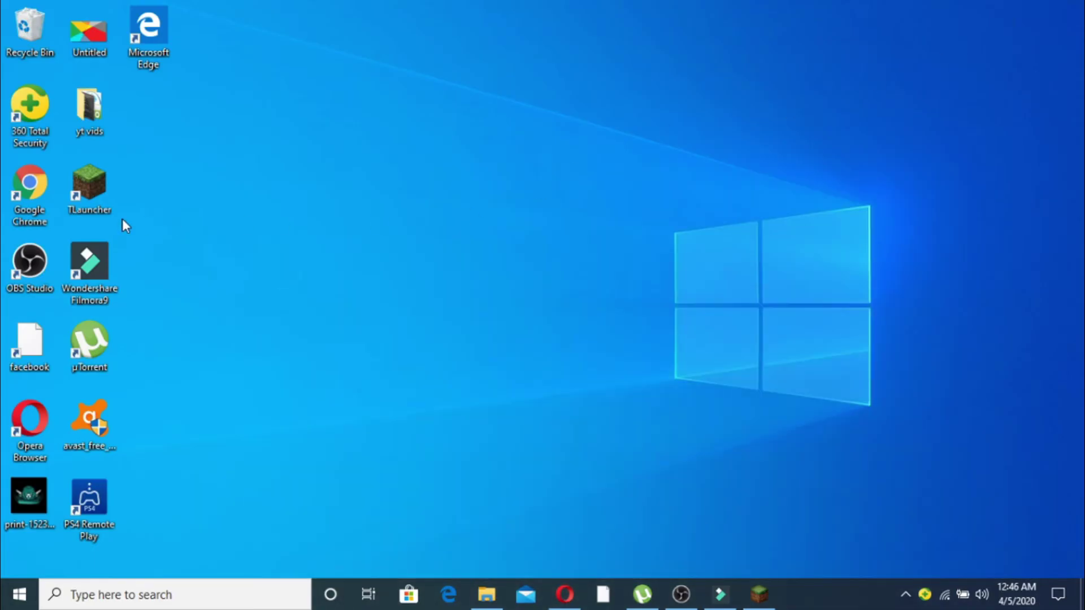
- In TLauncher's Configure accounts, add a TLauncher.org entry and type the new login as username
left_click(759, 594)
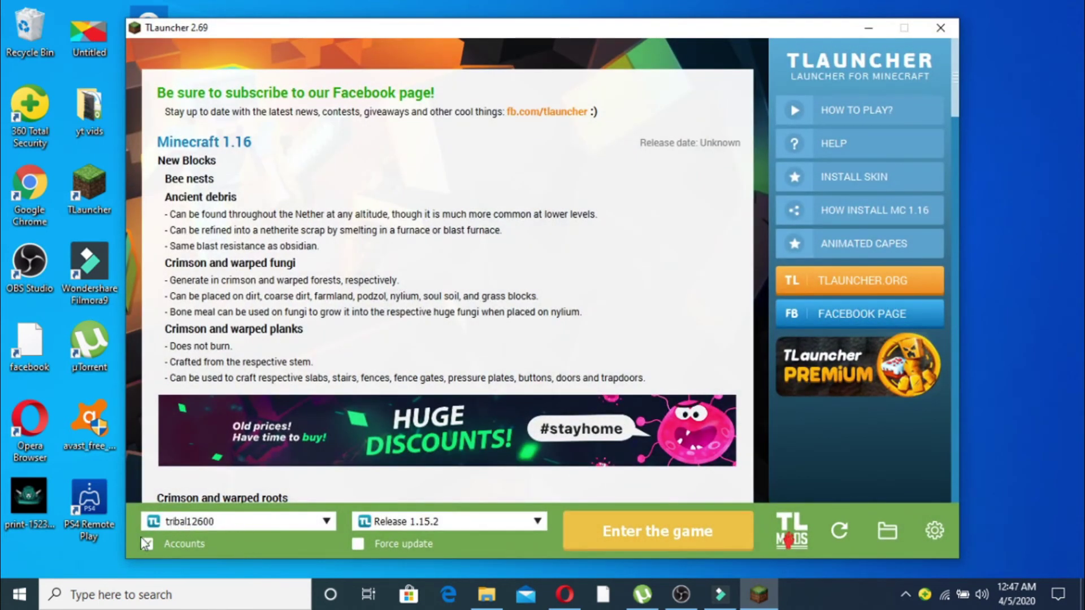
left_click(327, 521)
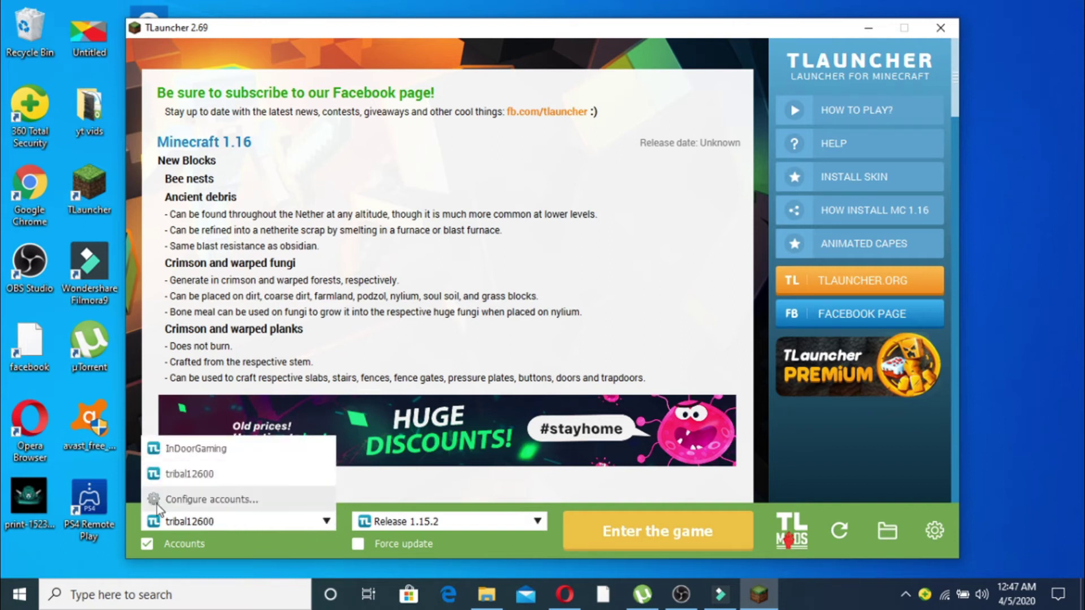
left_click(229, 499)
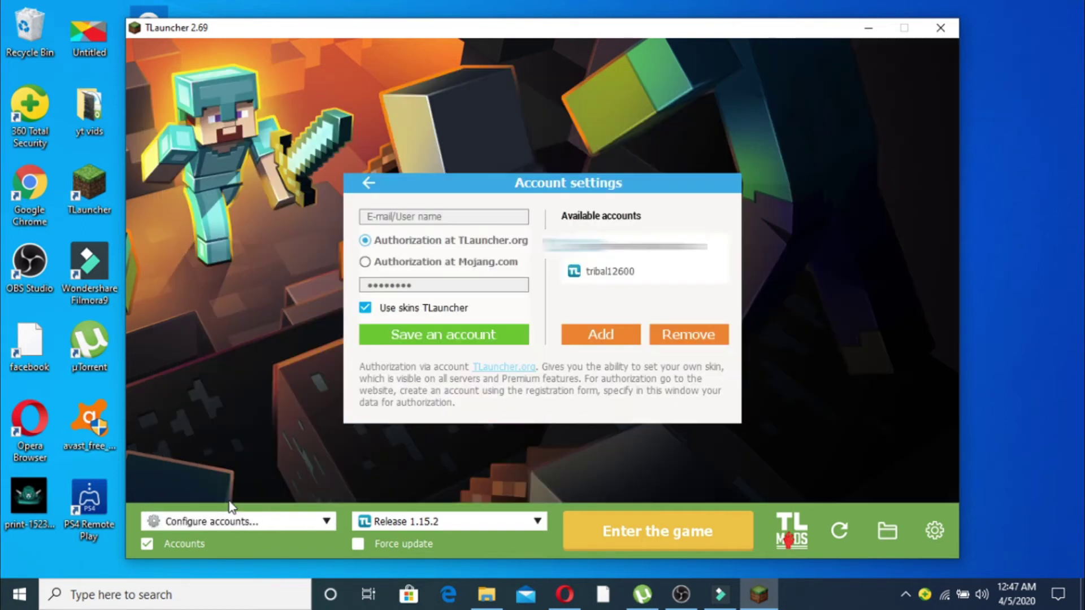
left_click(609, 331)
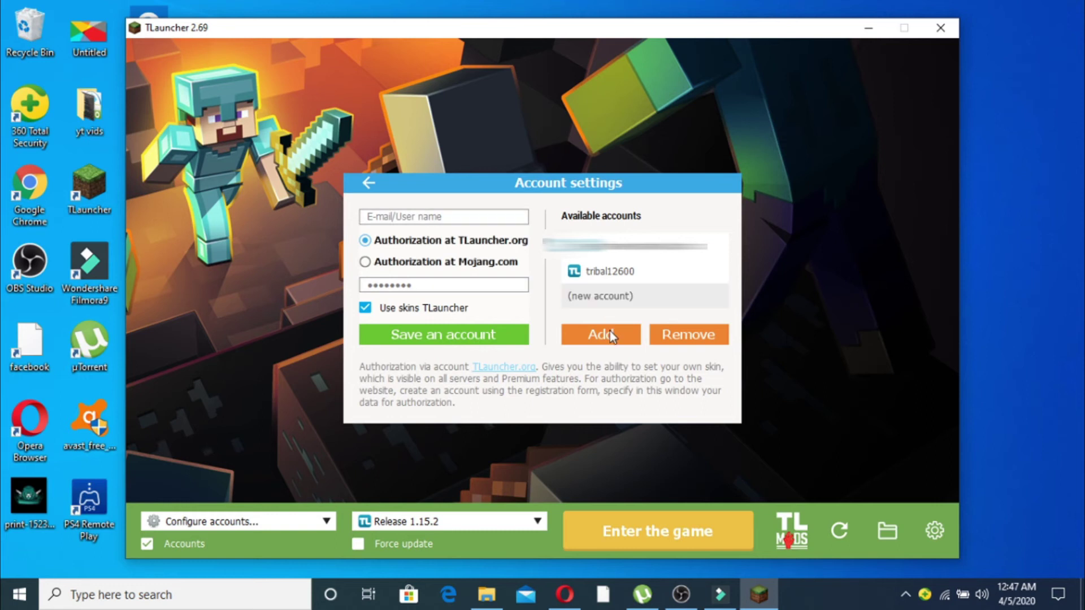
left_click(467, 218)
type("triba")
type("3000")
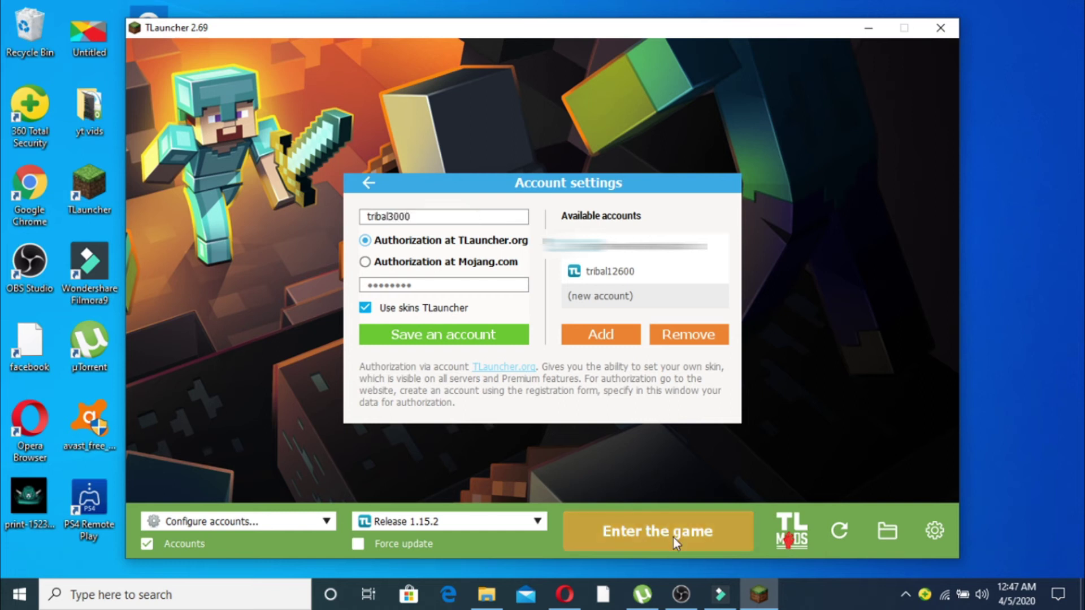
- Verify the login in Opera, then enter the account password in TLauncher and save the account
left_click(565, 595)
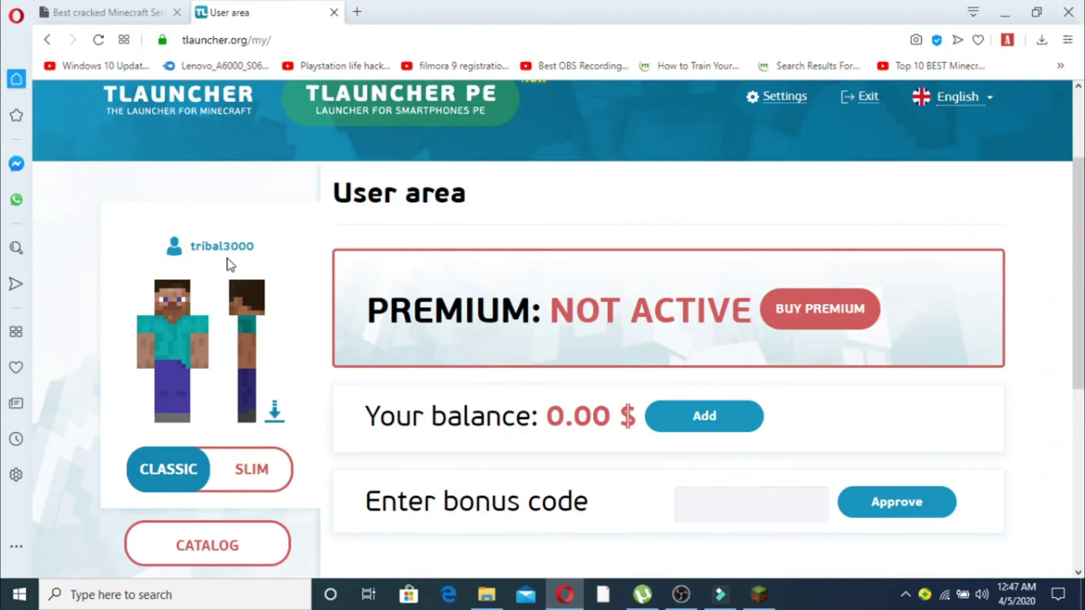
left_click(764, 599)
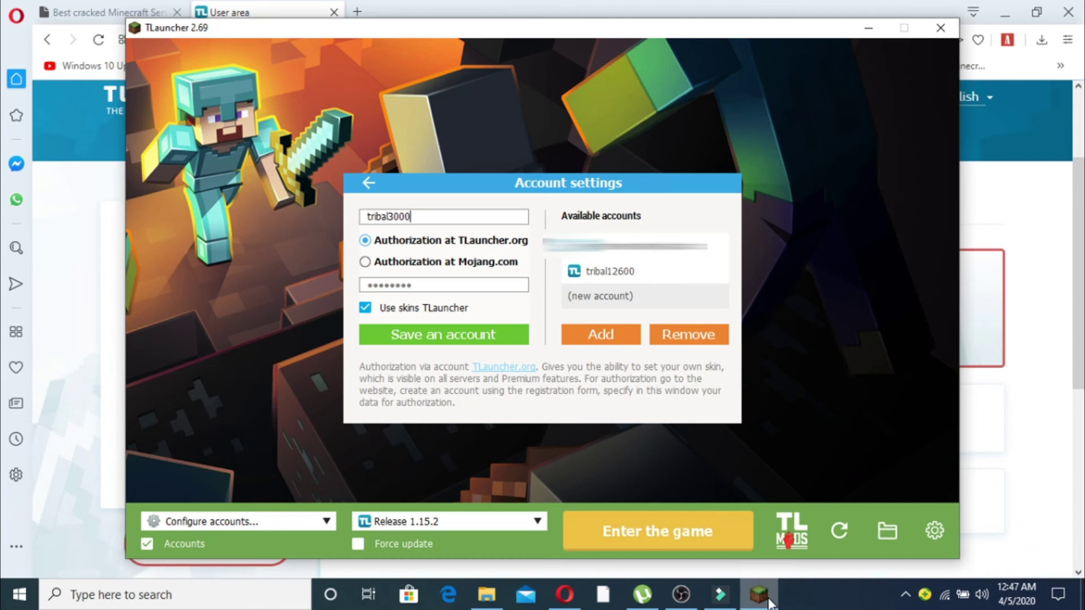
left_click(1003, 13)
left_click(427, 285)
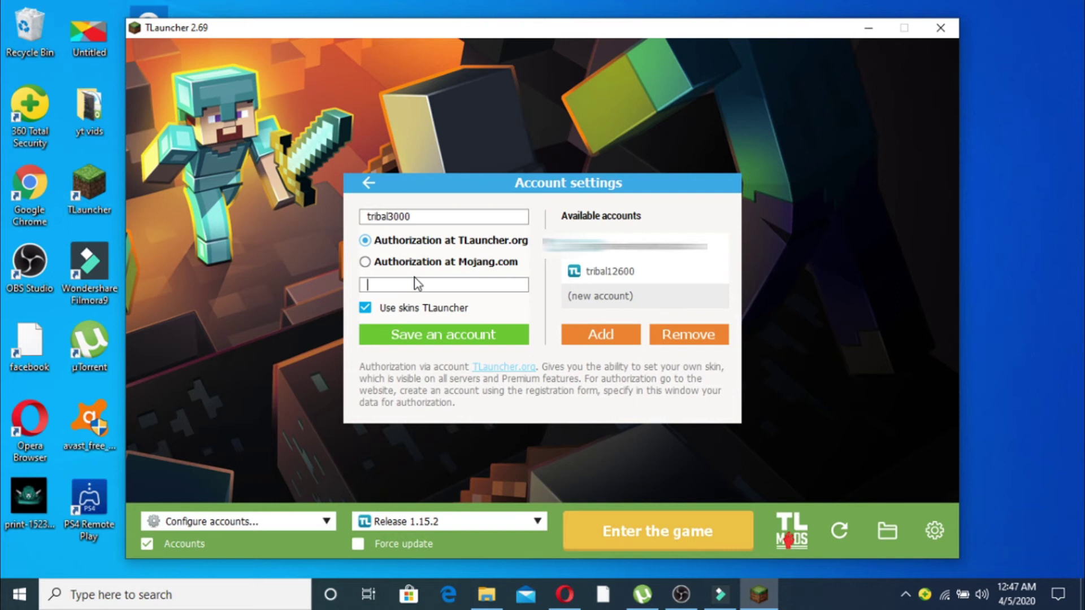
type("•••••••••")
left_click(438, 338)
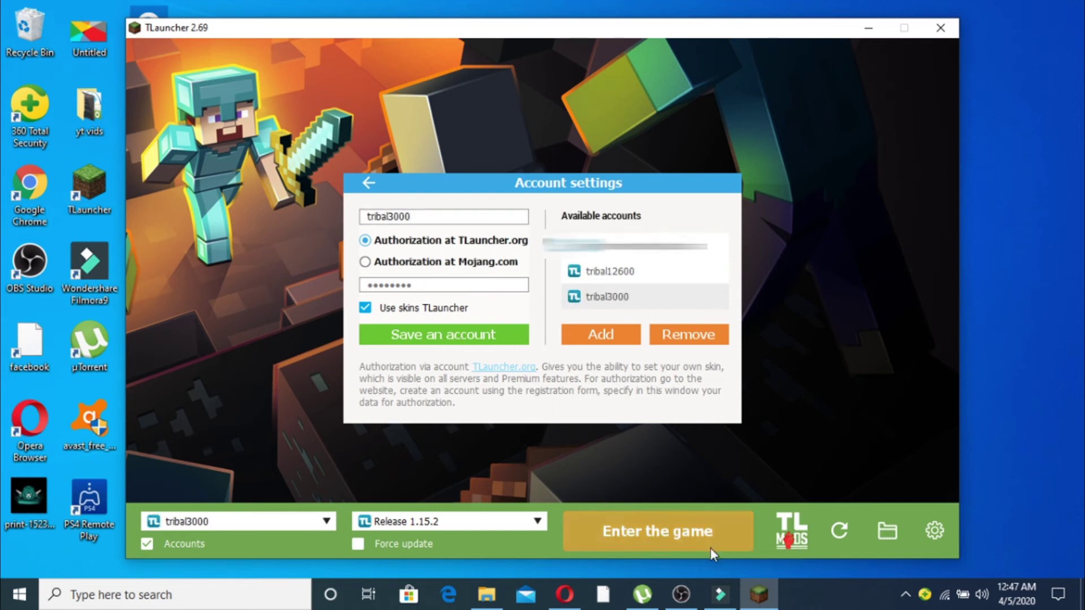
- Launch Minecraft with the new account via Enter the game and open Multiplayer
left_click(618, 535)
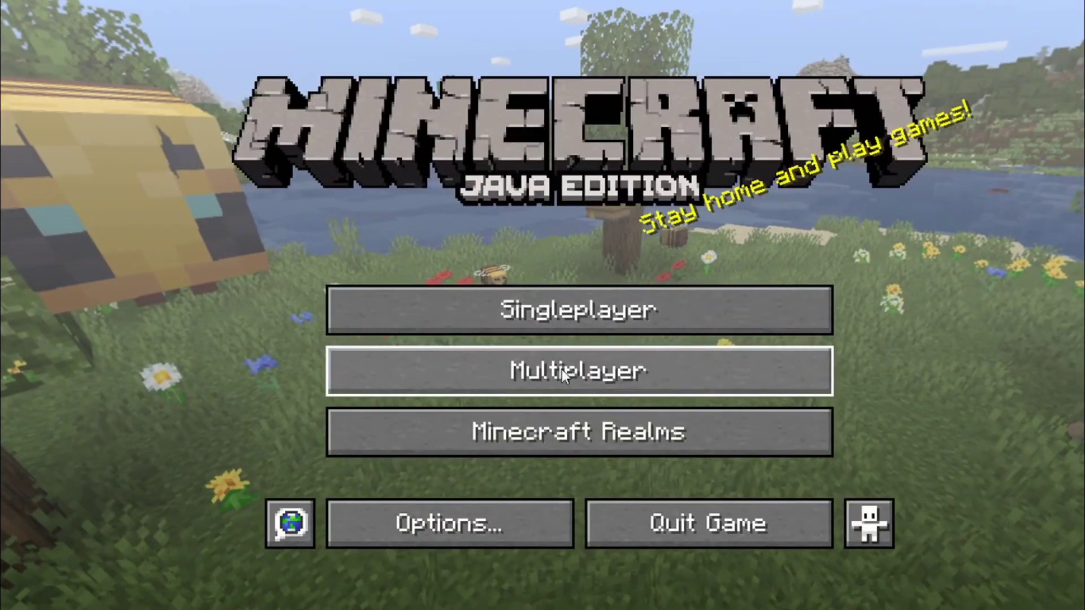
left_click(717, 372)
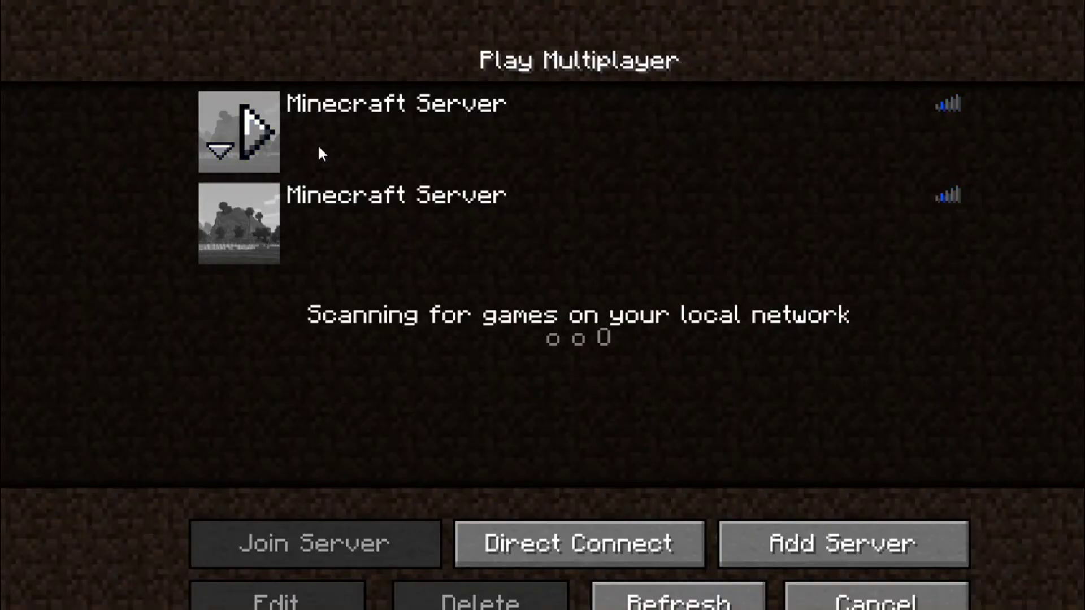
- Join the Sky Kingdoms server, then cycle the camera to the third-person rear and front views
left_click(265, 132)
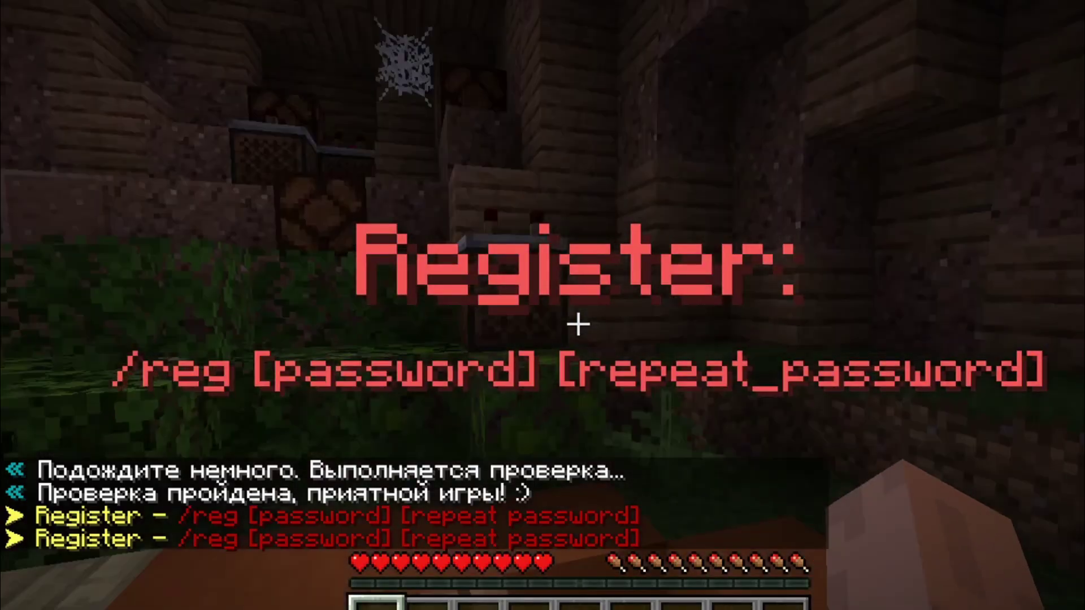
mouse_move(578, 324)
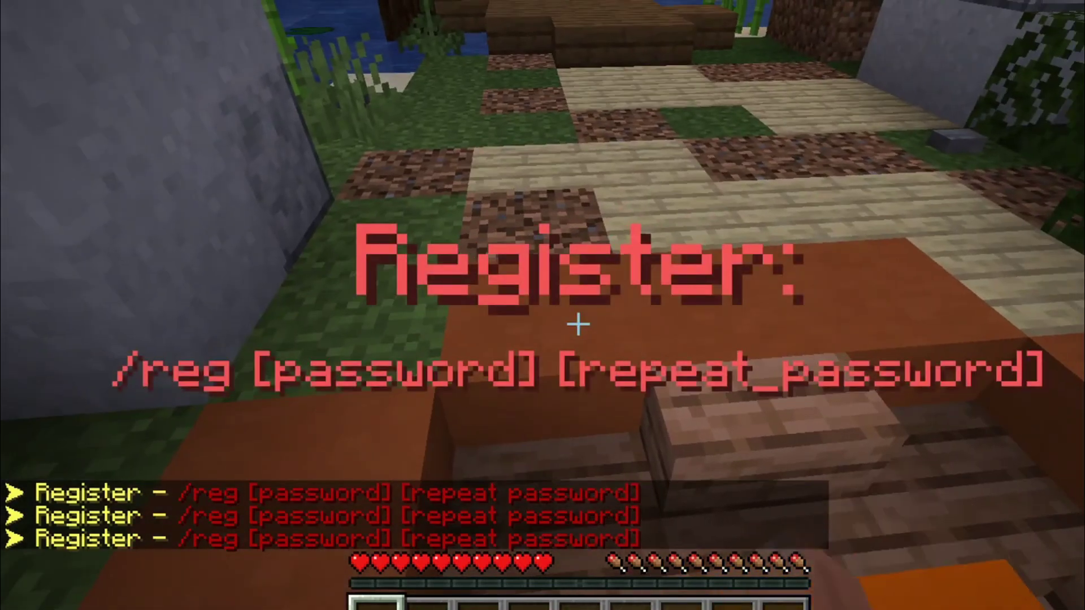
key("F5")
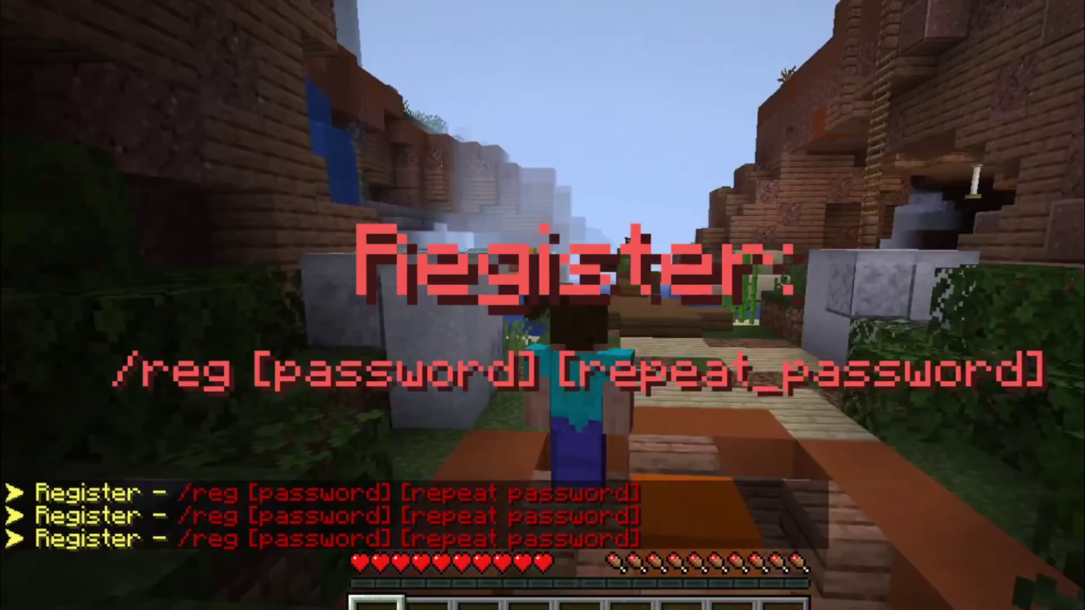
key("F5")
mouse_move(542, 305)
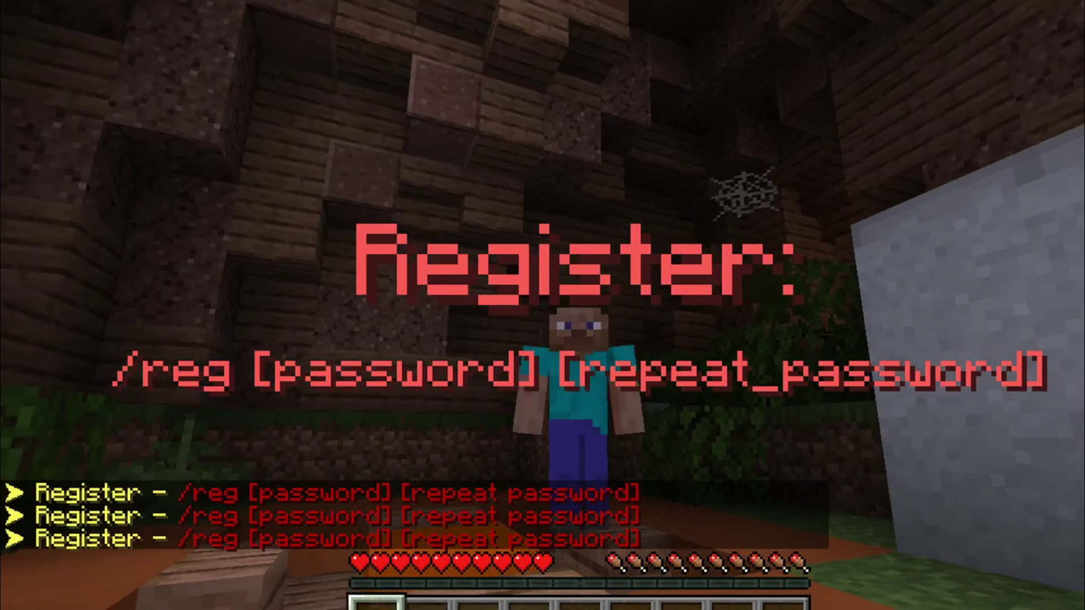